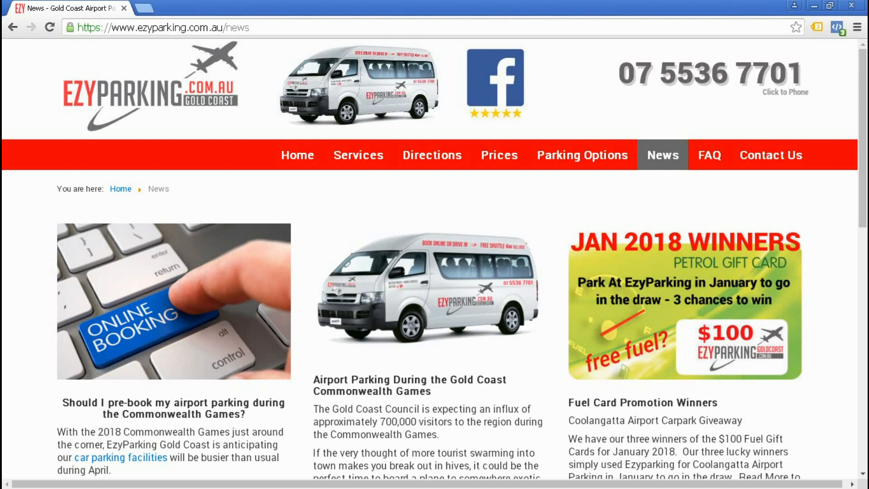
Look through the article previews on the news page down to the second row
left_click_drag(863, 88, 866, 292)
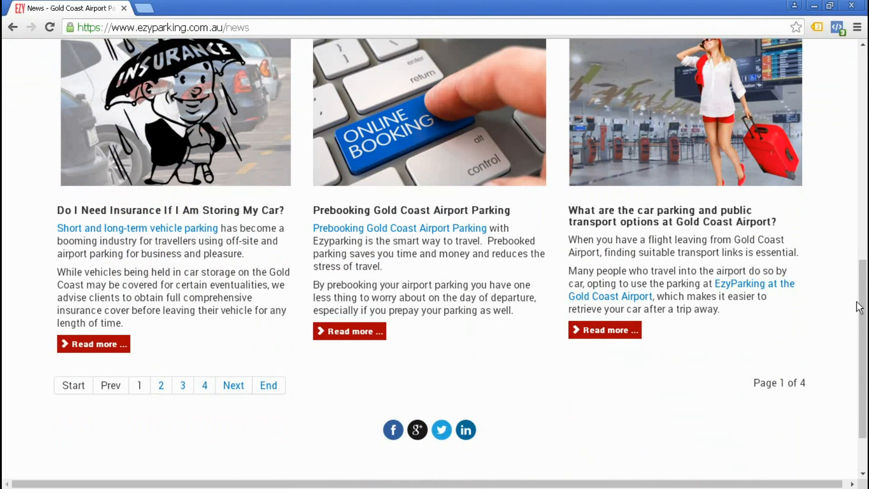
left_click_drag(865, 310, 864, 283)
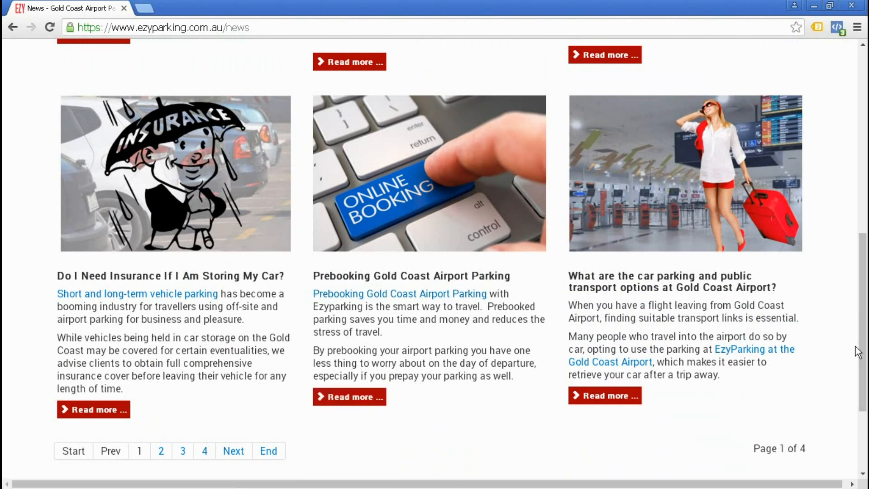
mouse_move(864, 348)
left_mouse_down()
mouse_move(866, 313)
mouse_move(866, 354)
left_mouse_up()
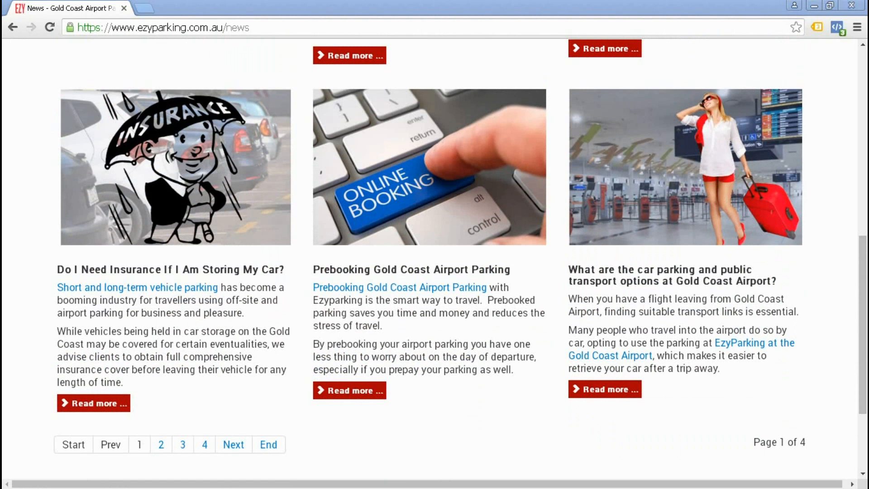
scroll(430, 258, "up", 7)
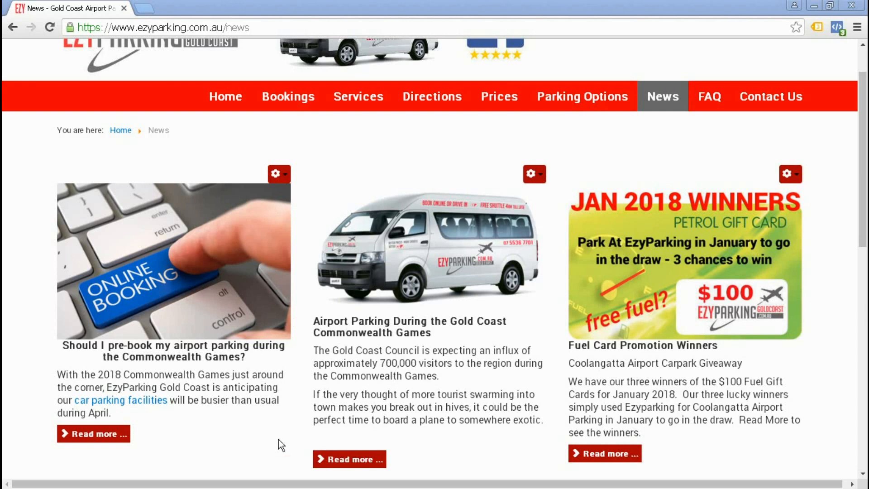
scroll(284, 423, "down", 5)
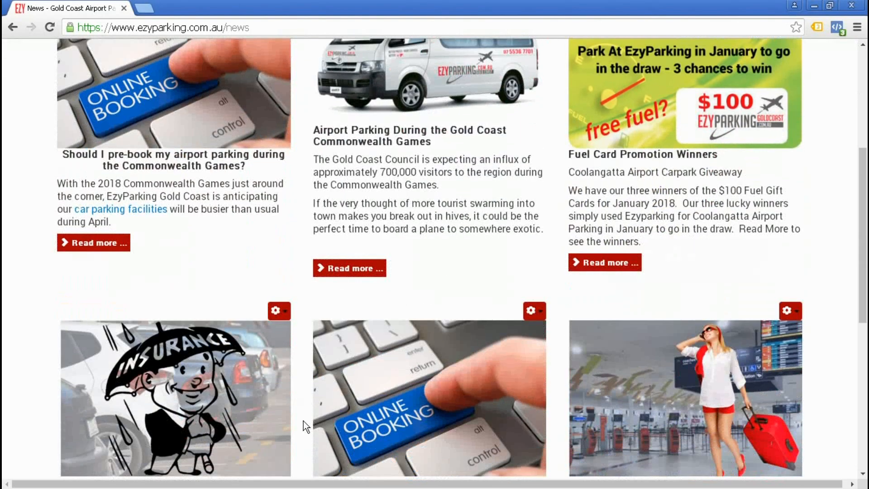
scroll(522, 232, "down", 2)
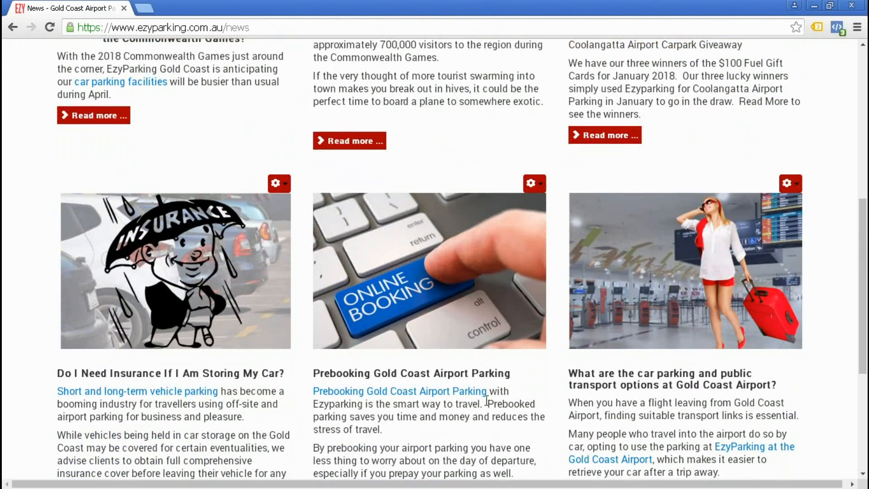
scroll(528, 388, "down", 1)
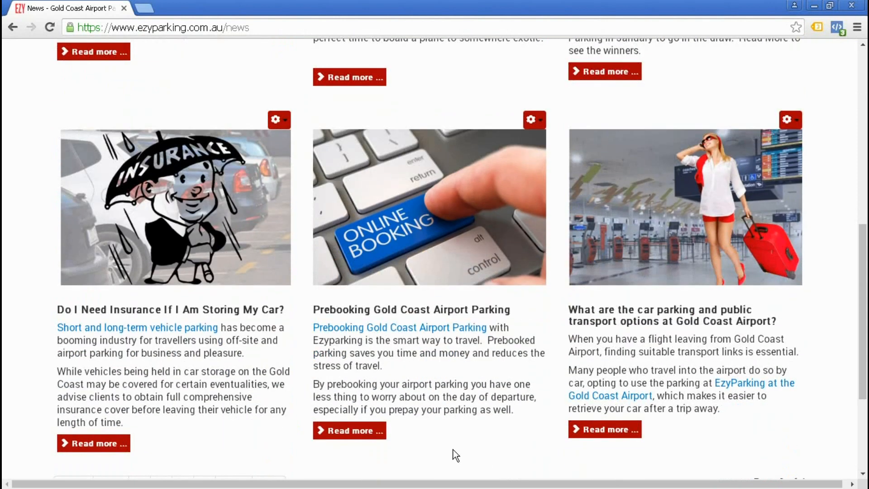
Open the "Prebooking Gold Coast Airport Parking" article for editing from its preview on the news page
scroll(453, 449, "up", 3)
scroll(453, 450, "down", 2)
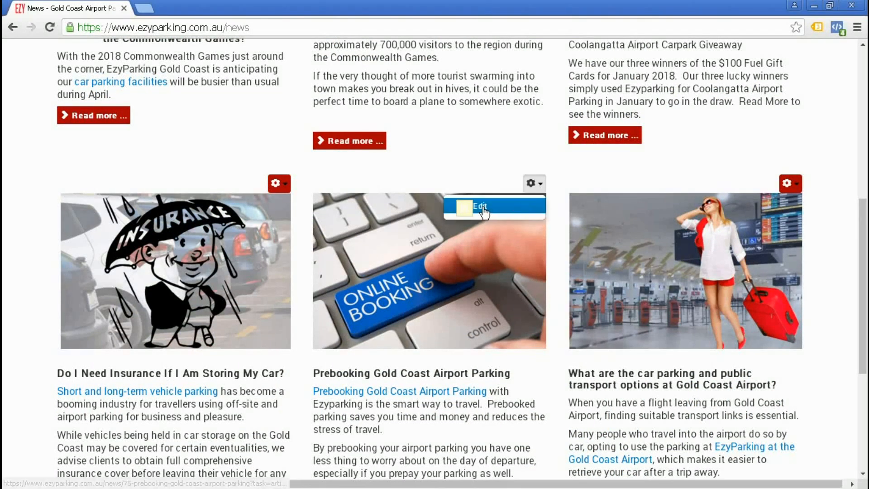
left_click(485, 212)
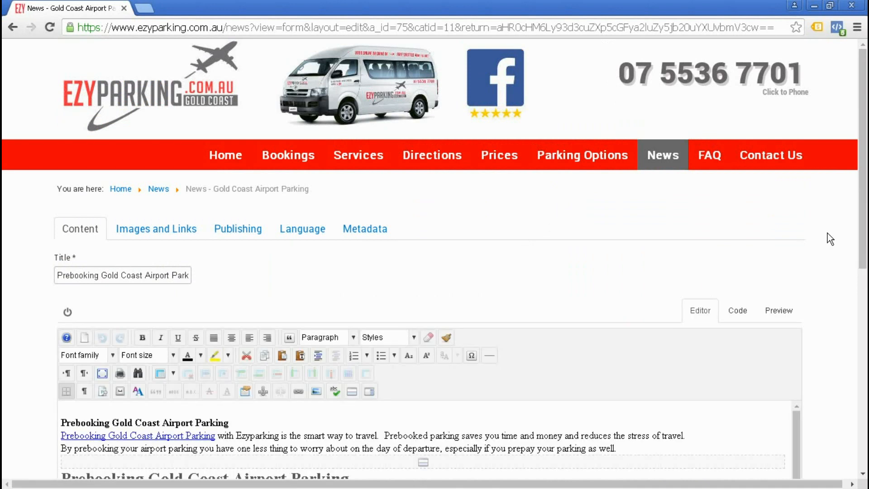
left_click_drag(864, 193, 866, 297)
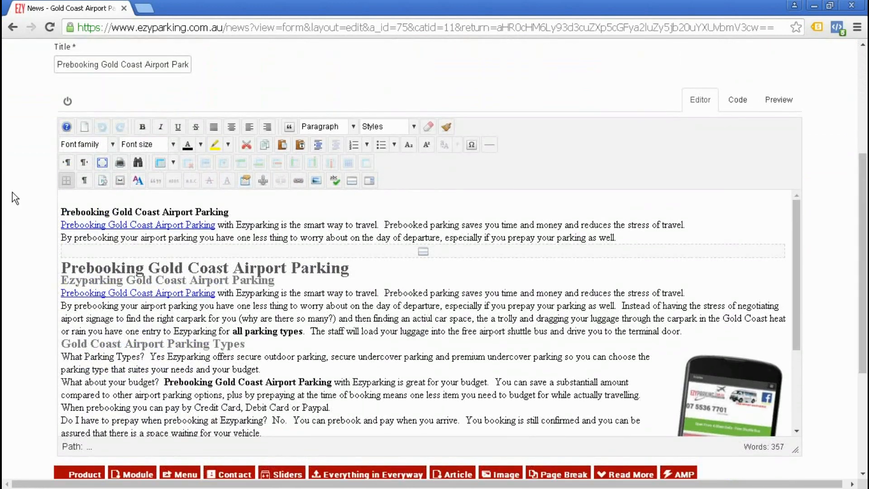
scroll(12, 191, "up", 5)
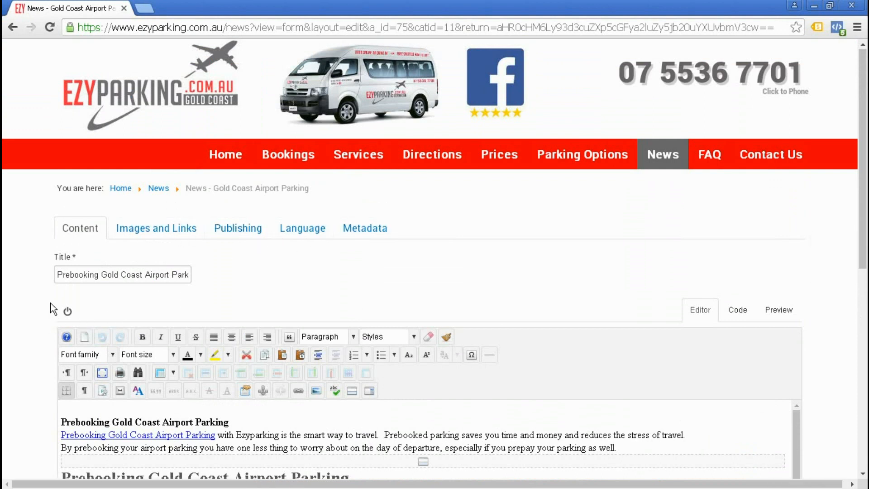
scroll(43, 310, "down", 3)
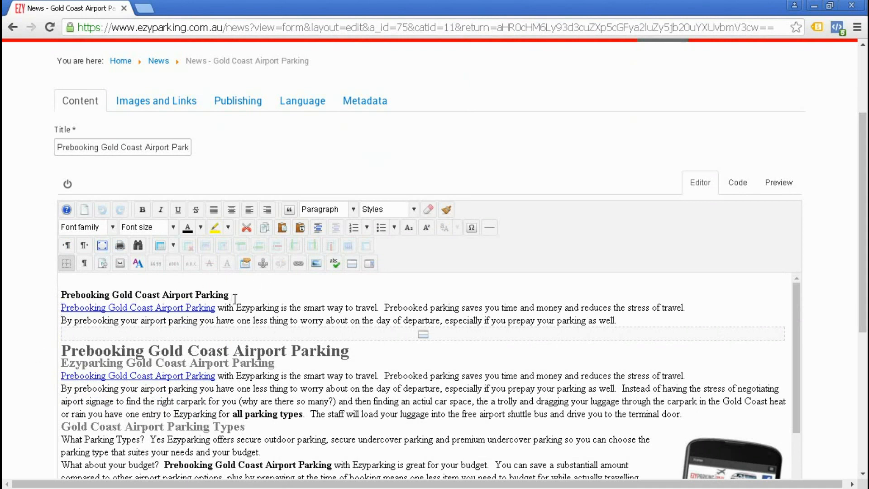
Delete the read-more break between the intro text and the full article
left_click(196, 294)
left_click(389, 337)
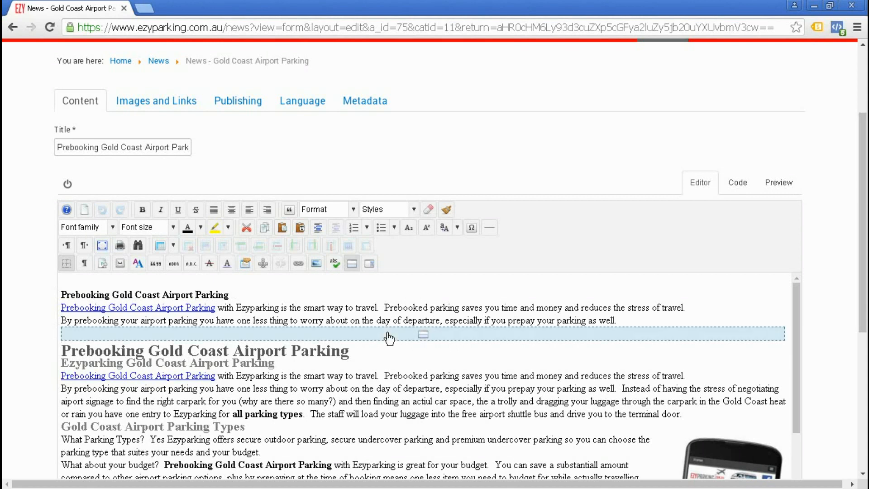
key("Delete")
Insert a read-more break after the intro paragraph that ends with "especially if you prepay your parking as well."
left_click(628, 318)
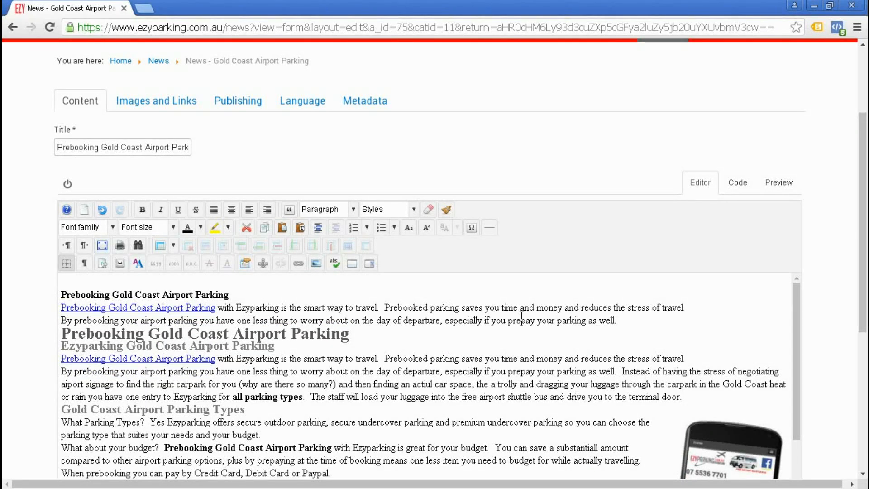
scroll(827, 305, "down", 5)
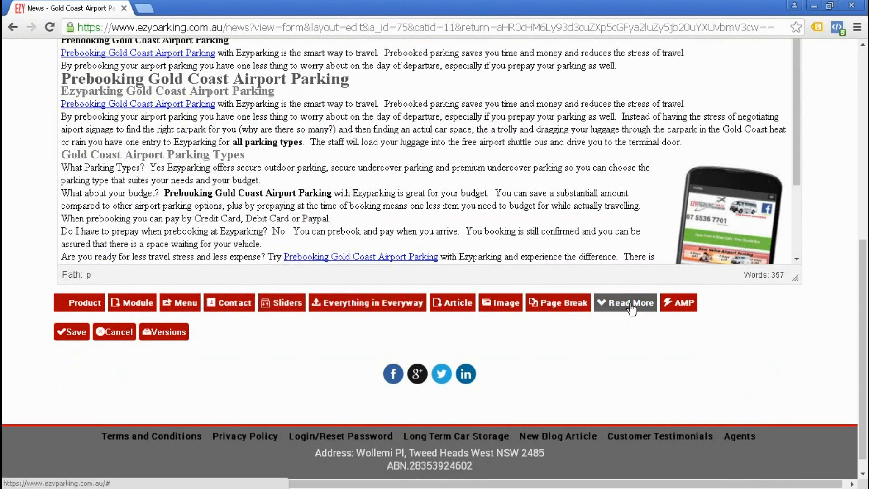
left_click(632, 309)
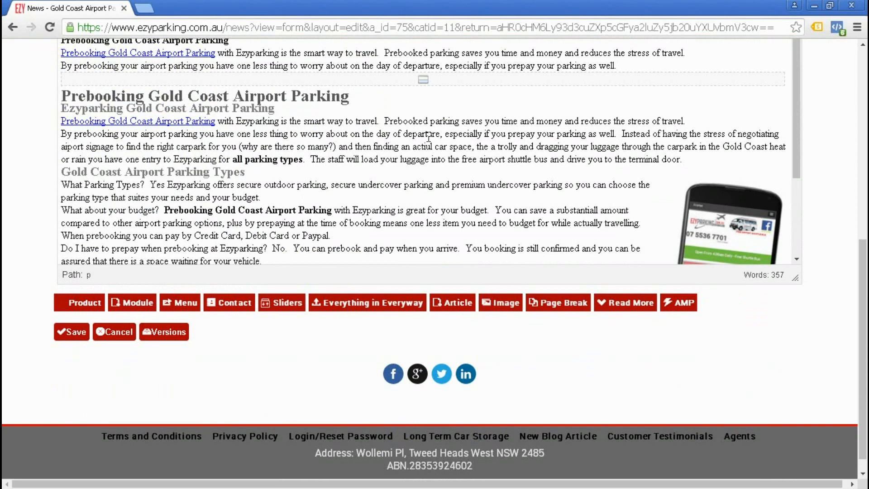
Review the article body from the main heading below the read-more break to the closing paragraph and back to the intro
scroll(429, 139, "up", 1)
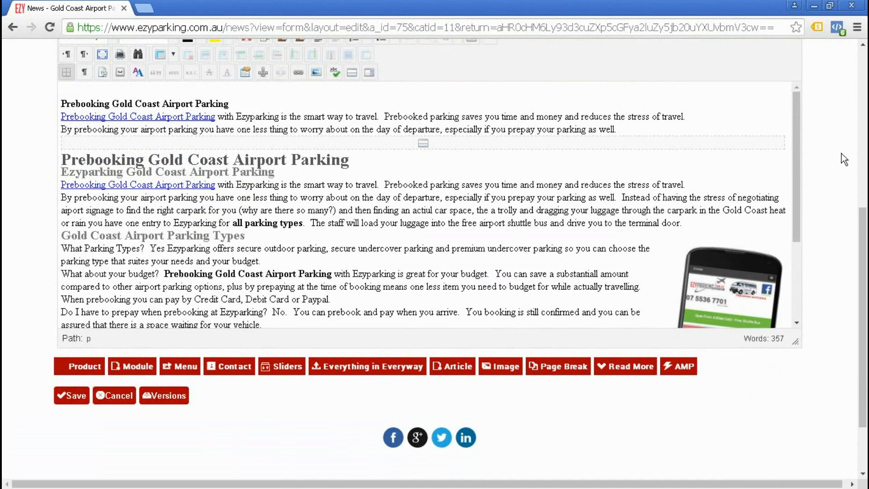
scroll(836, 165, "up", 1)
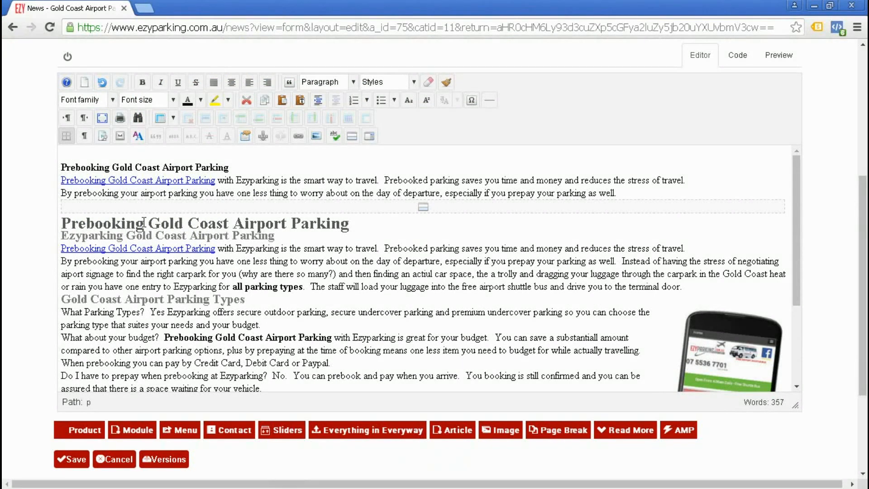
left_click(125, 222)
scroll(394, 318, "down", 3)
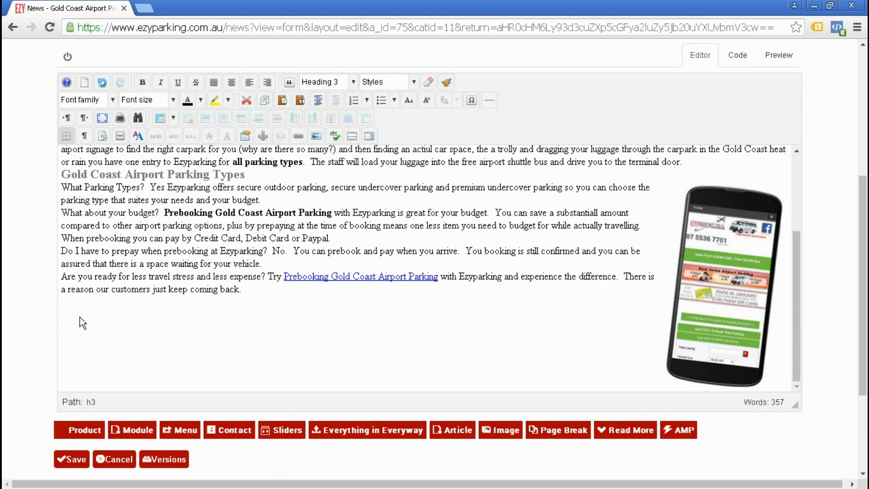
left_click_drag(863, 281, 865, 222)
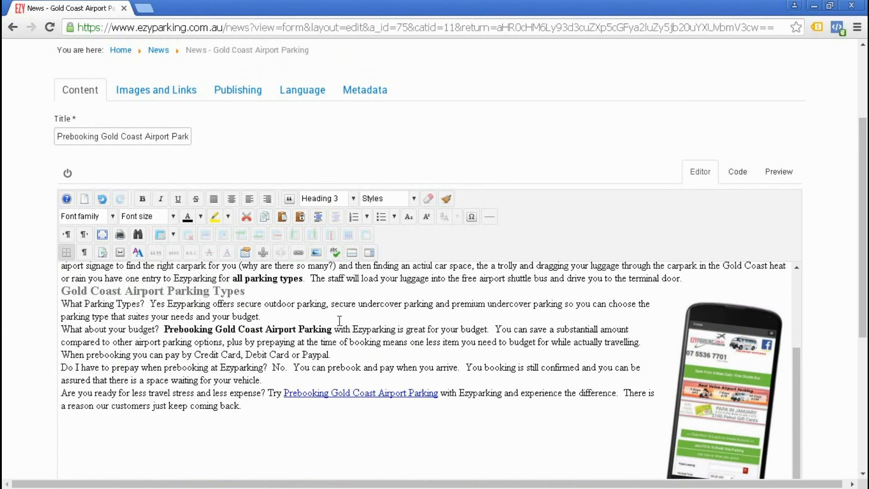
scroll(393, 377, "up", 2)
scroll(392, 377, "up", 1)
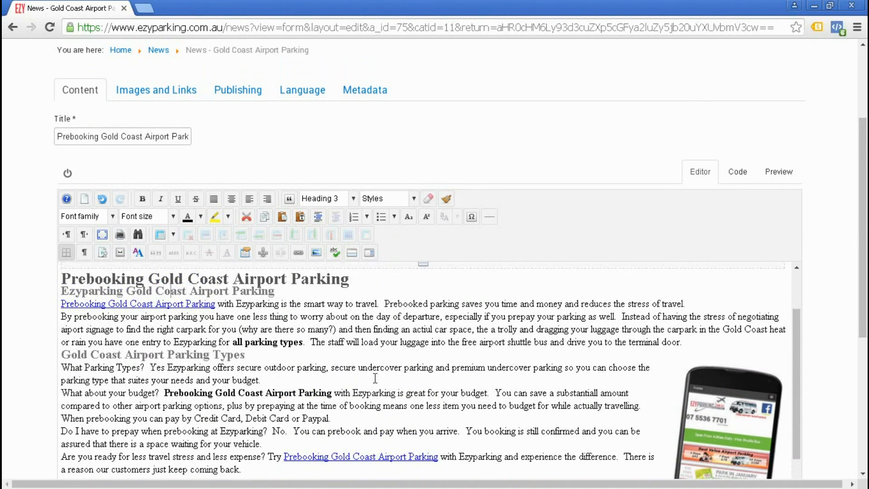
scroll(330, 337, "up", 3)
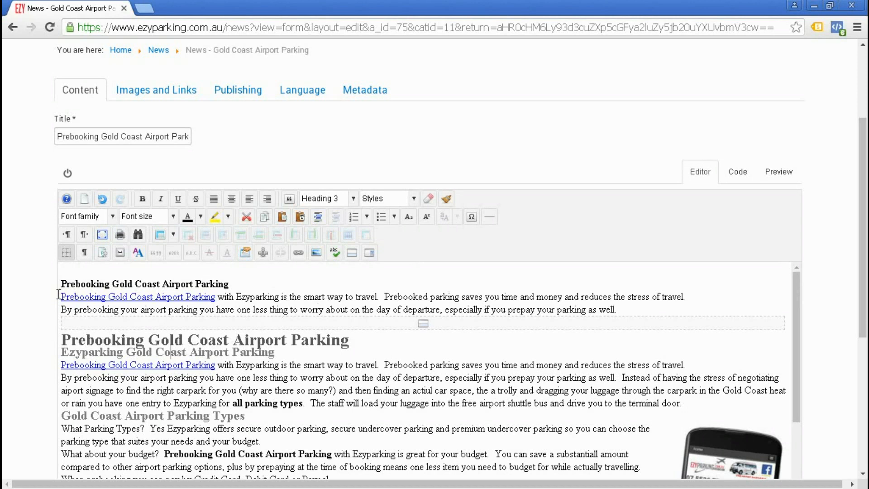
Check the article's intro image settings and open its image picker, closing it without choosing another file
left_click(133, 97)
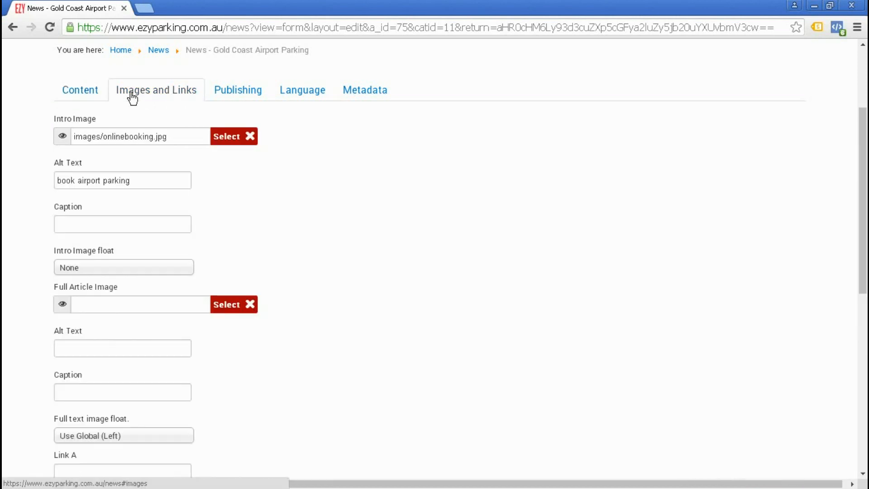
mouse_move(60, 118)
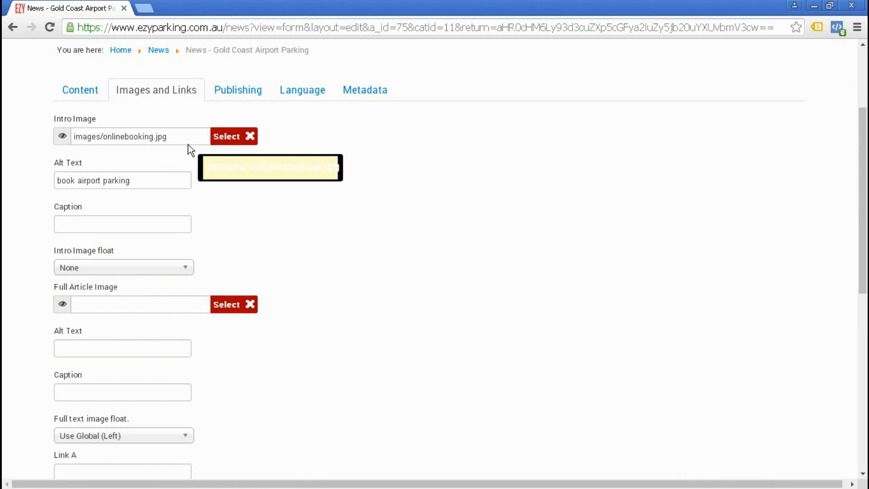
left_click(231, 137)
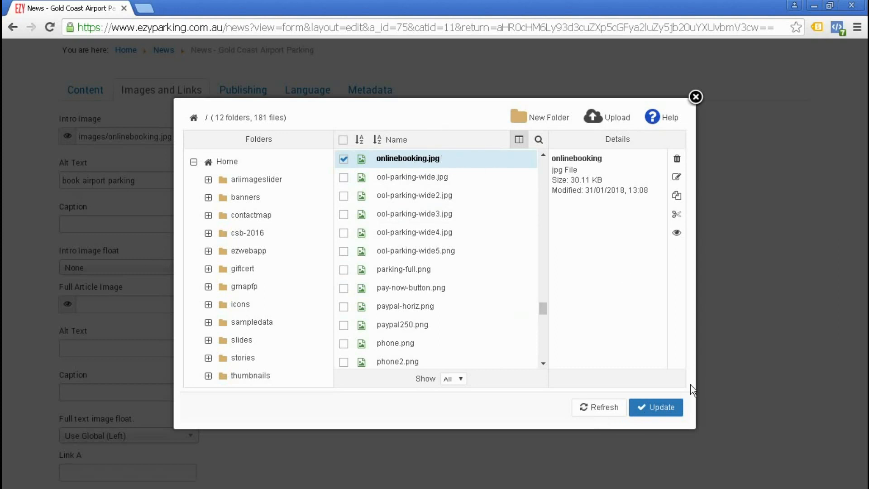
left_click(696, 96)
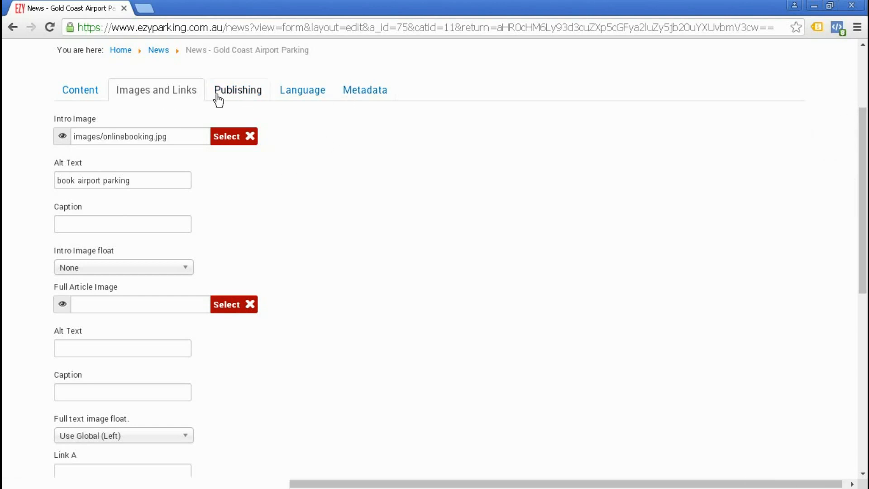
Examine the article's meta description and keywords, and return to the title and content for a final look
left_click(366, 99)
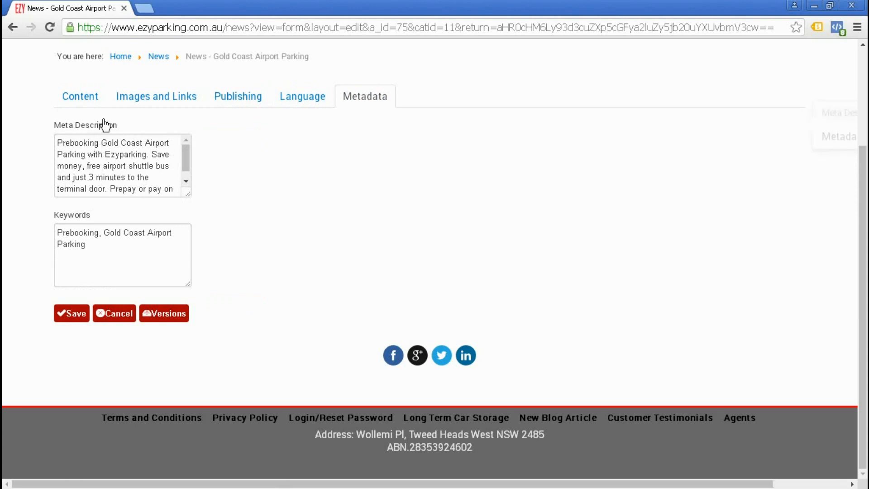
scroll(269, 175, "up", 2)
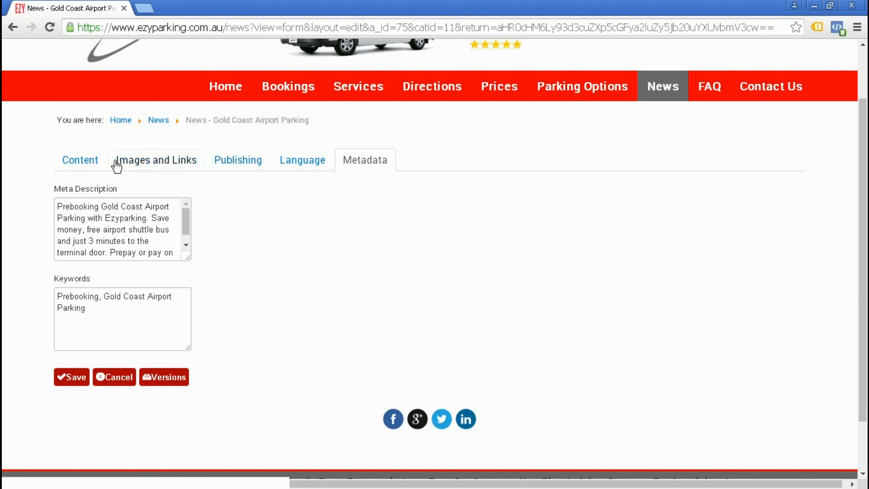
left_click(84, 162)
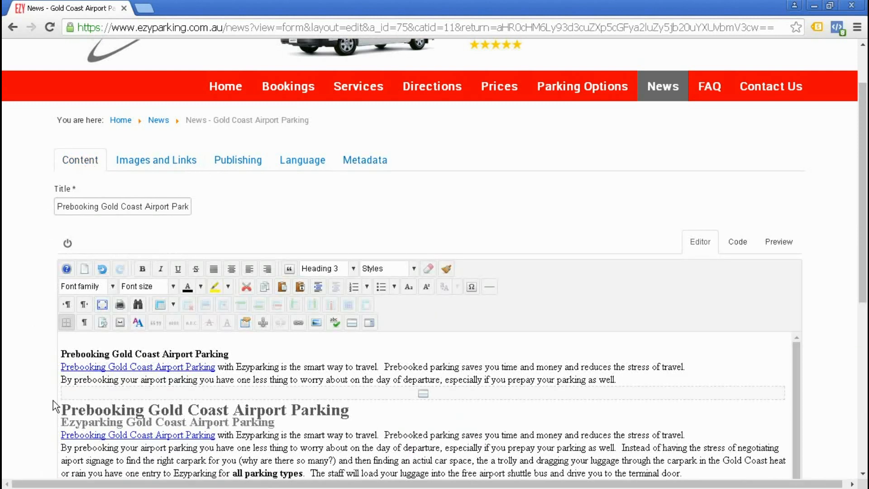
scroll(13, 381, "down", 2)
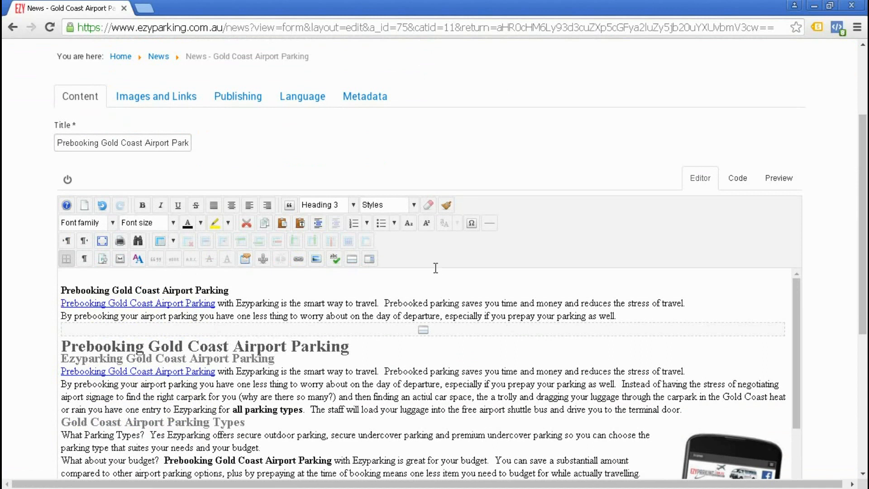
scroll(290, 376, "down", 3)
scroll(281, 405, "up", 3)
left_click_drag(864, 211, 864, 151)
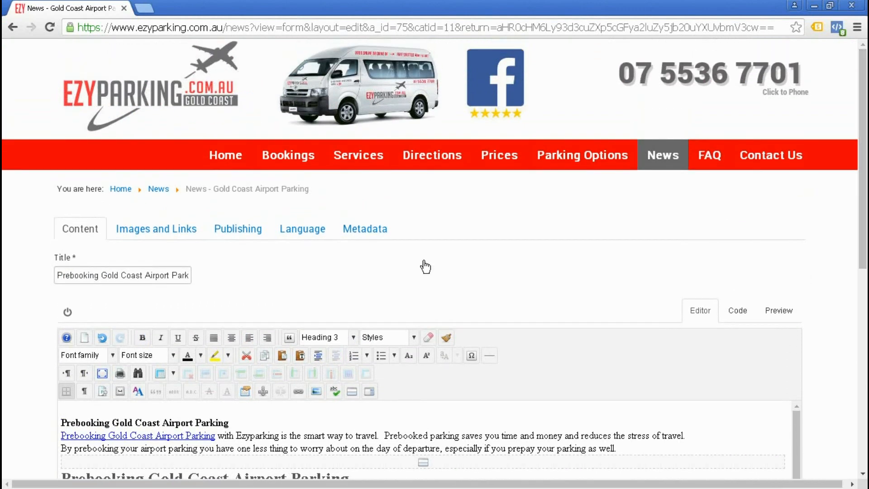